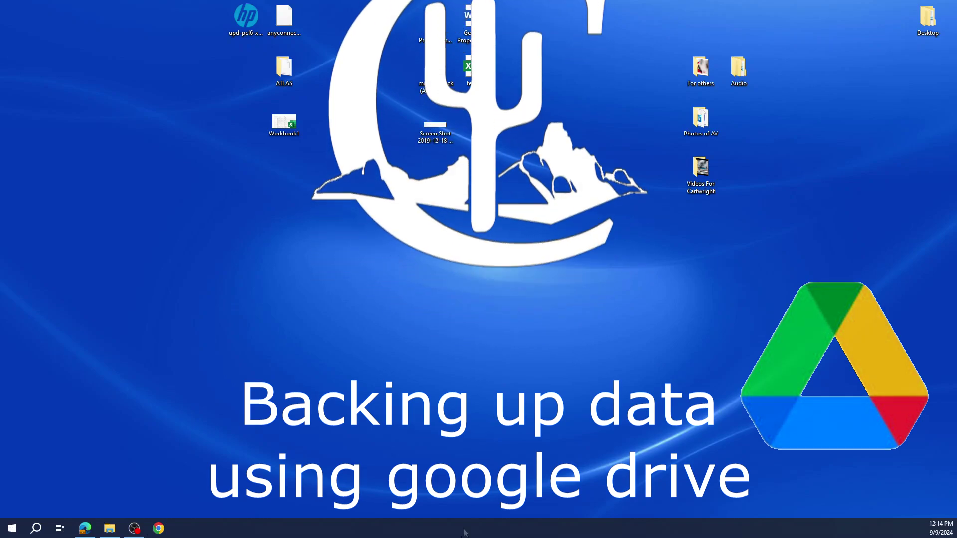
Step: Add a new desktop folder named 'Backup 2024' and deselect it
{"action": "right_click", "coordinate": [427, 264]}
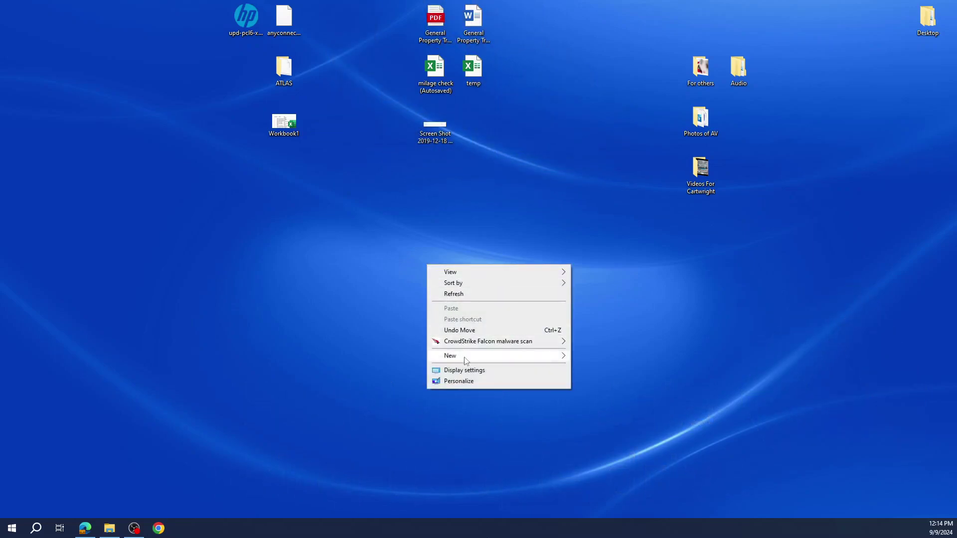
{"action": "mouse_move", "coordinate": [467, 360]}
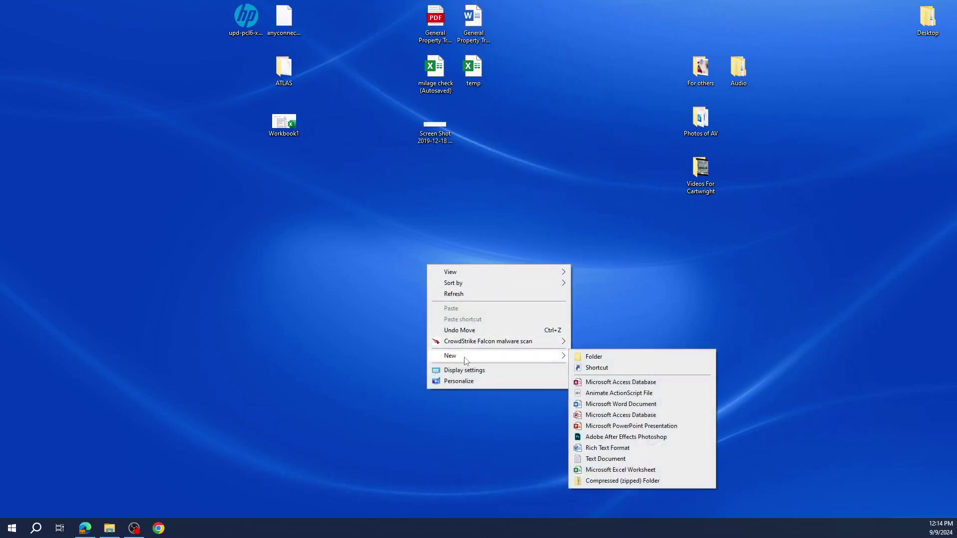
{"action": "left_click", "coordinate": [594, 358]}
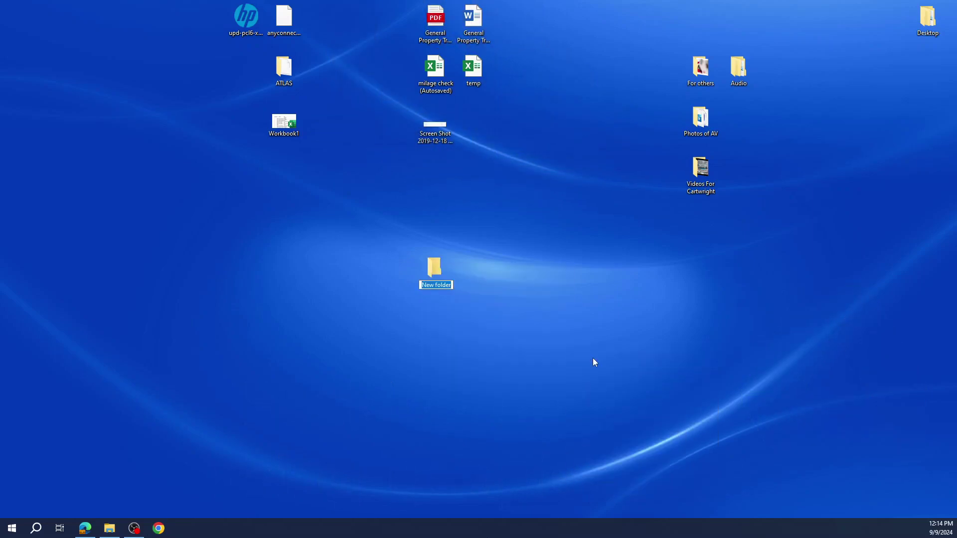
{"action": "type", "text": "Backup 2024"}
{"action": "key", "text": "Return"}
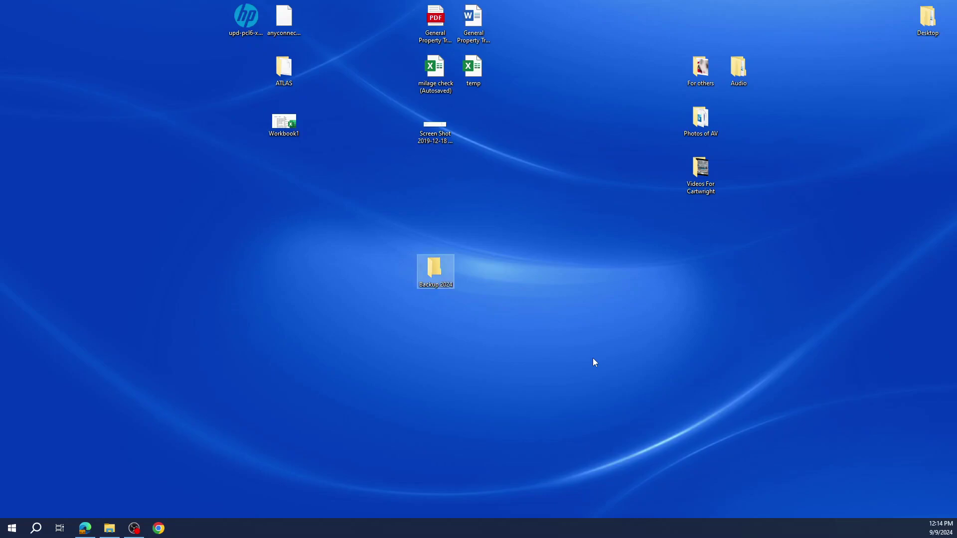
{"action": "left_click", "coordinate": [594, 362]}
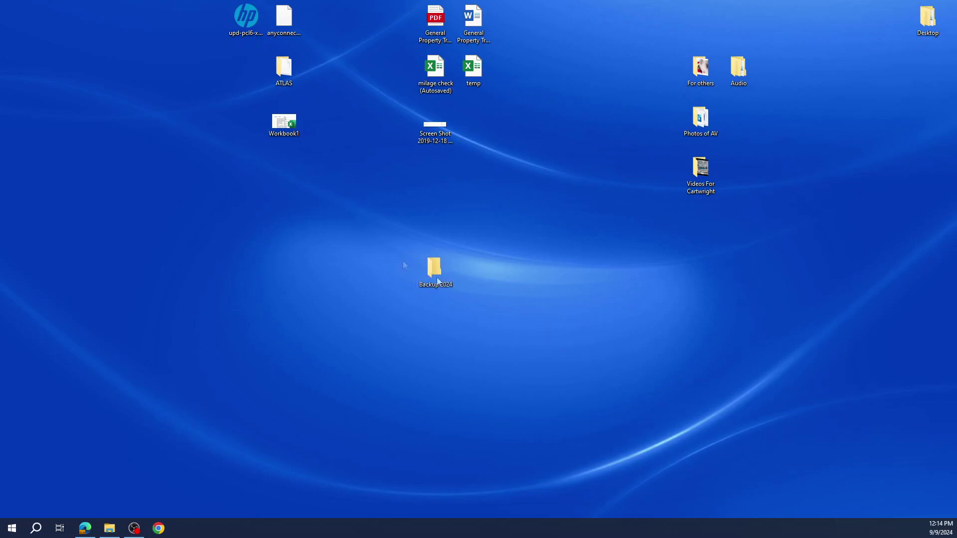
Step: Move Workbook1 and all remaining desktop items into Backup 2024, then check its 14 items
{"action": "left_click_drag", "start_coordinate": [267, 124], "coordinate": [418, 271]}
{"action": "left_click_drag", "start_coordinate": [111, 4], "coordinate": [923, 199]}
{"action": "left_click_drag", "start_coordinate": [697, 171], "coordinate": [433, 270]}
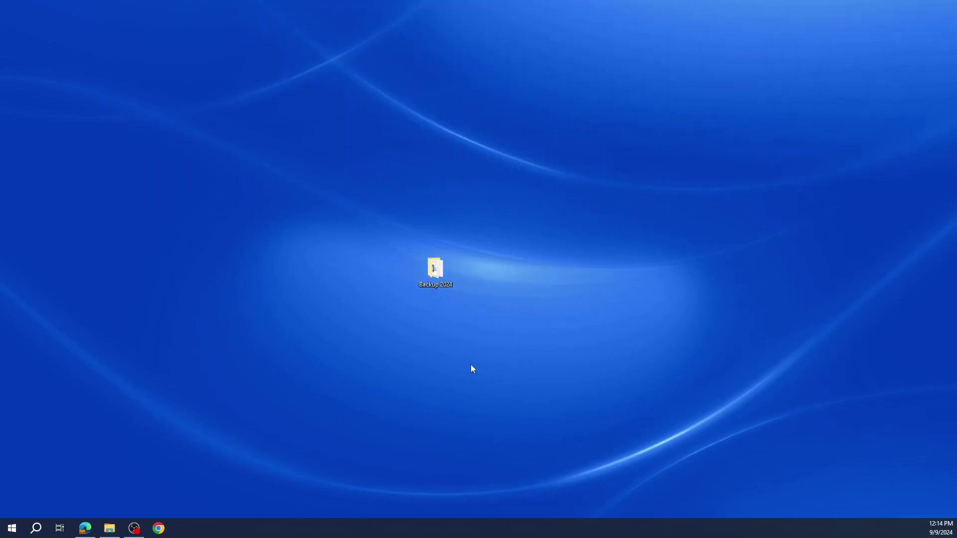
{"action": "double_click", "coordinate": [434, 279]}
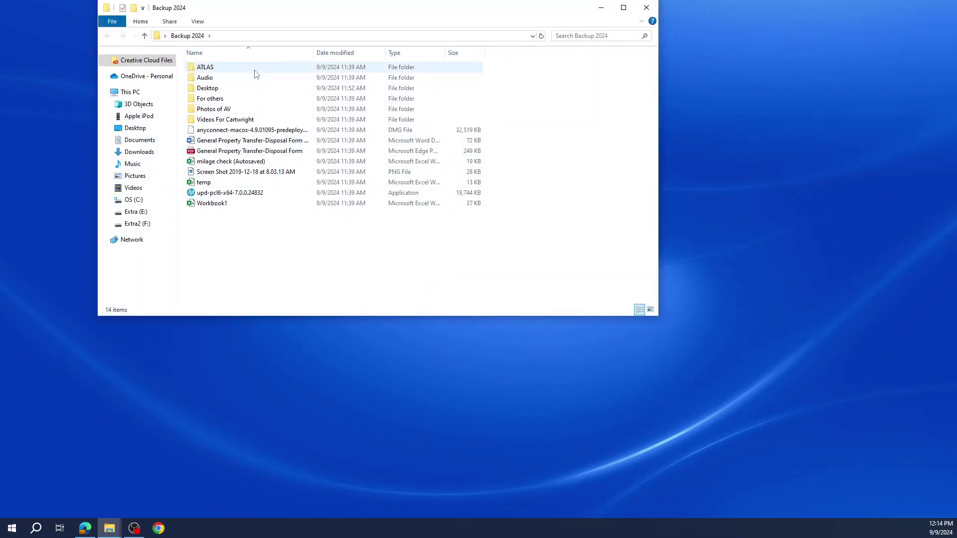
{"action": "left_click", "coordinate": [637, 10]}
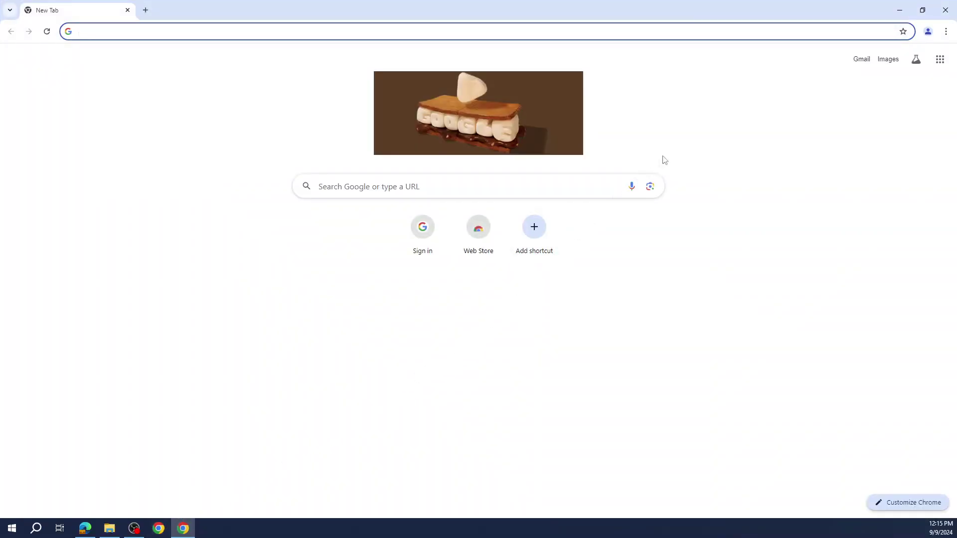
Step: Sign Chrome in with the organisation account's e-mail and password, accept the managed profile, and enable sync
{"action": "left_click", "coordinate": [927, 32]}
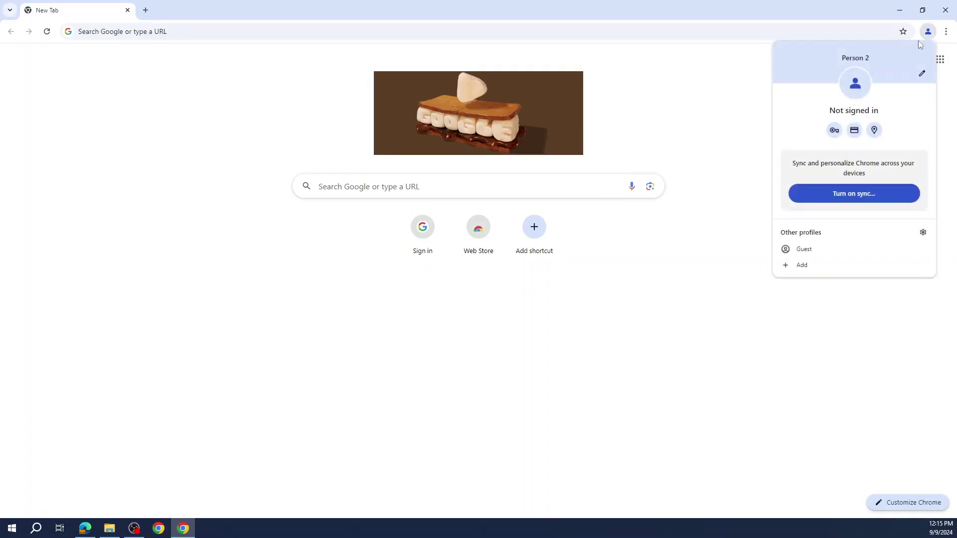
{"action": "left_click", "coordinate": [842, 200]}
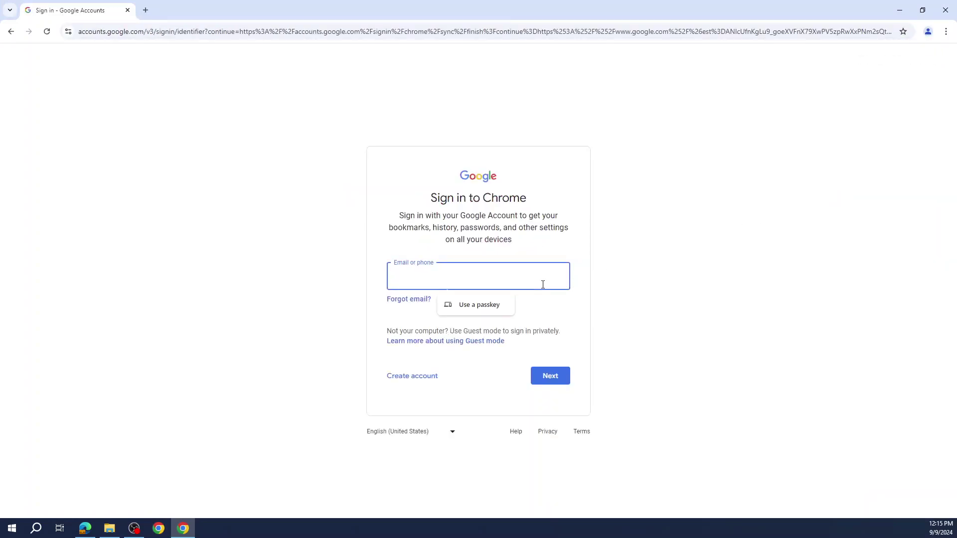
{"action": "key", "text": "Return"}
{"action": "type", "text": "•••••"}
{"action": "key", "text": "Return"}
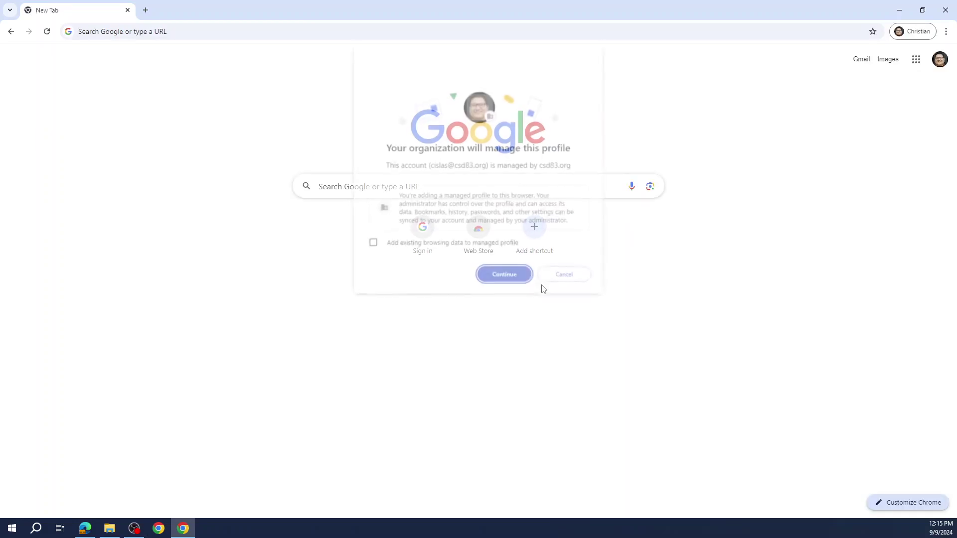
{"action": "left_click", "coordinate": [504, 275]}
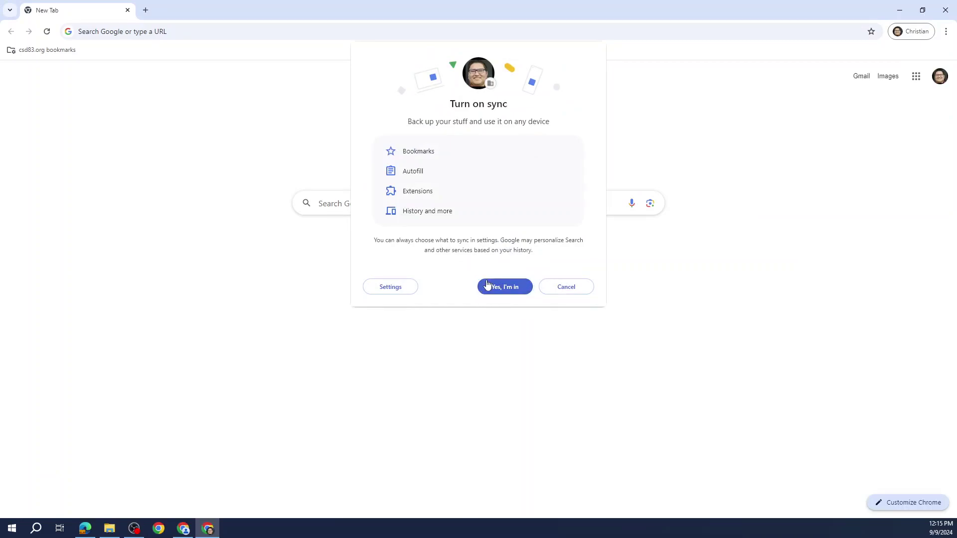
{"action": "left_click", "coordinate": [487, 285]}
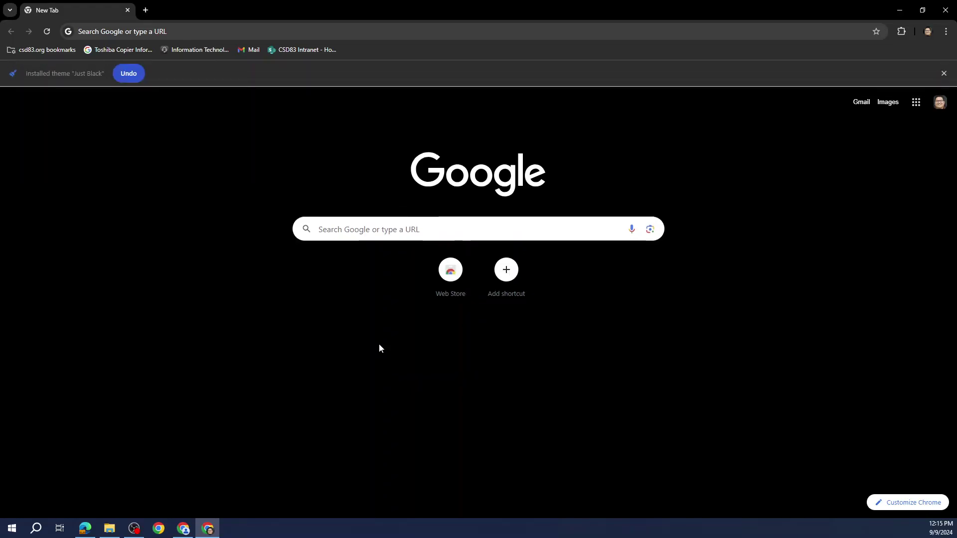
Step: Open Google Drive's My Drive from the apps launcher and restore the browser window down
{"action": "left_click", "coordinate": [913, 104]}
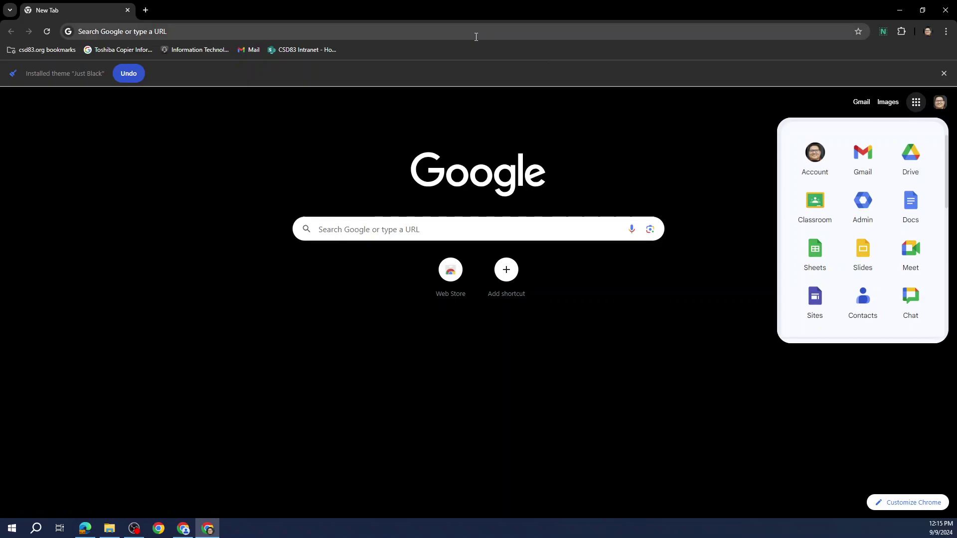
{"action": "left_click", "coordinate": [911, 156]}
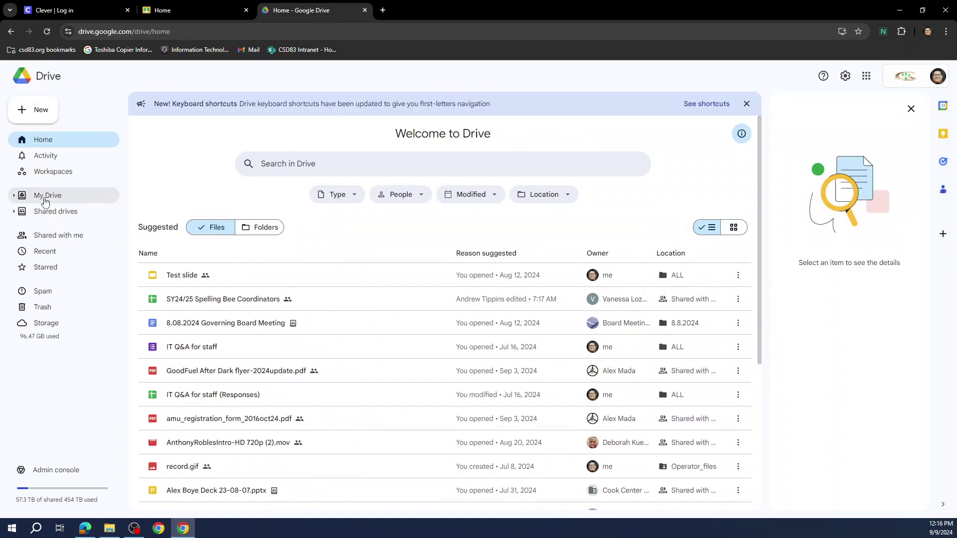
{"action": "left_click", "coordinate": [50, 201]}
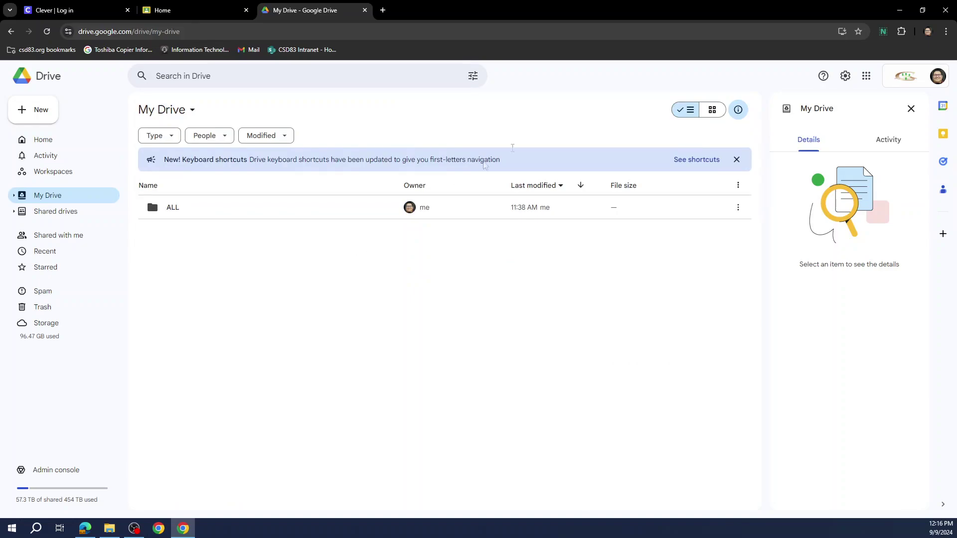
{"action": "left_click", "coordinate": [923, 10]}
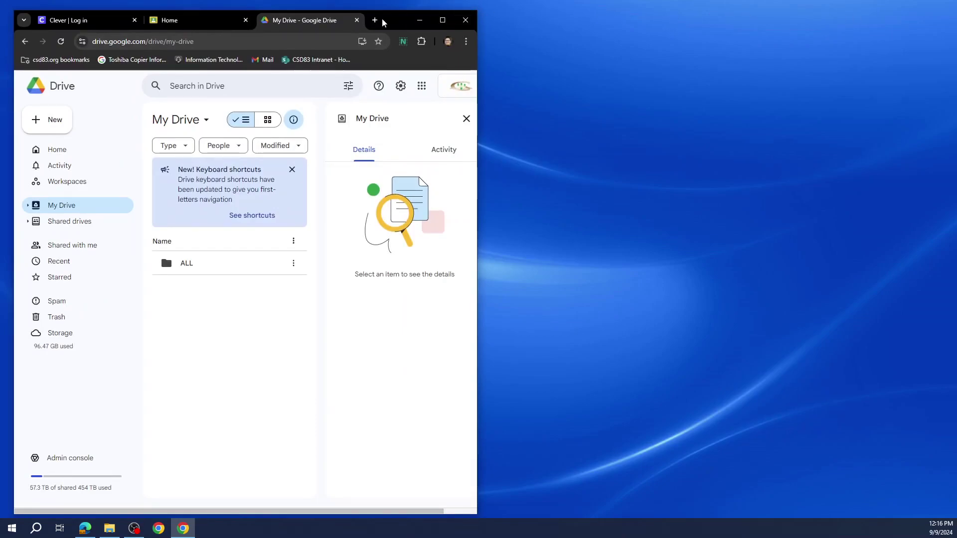
Step: Upload the Backup 2024 desktop folder into My Drive, verify its contents, and close Chrome
{"action": "left_click_drag", "start_coordinate": [383, 23], "coordinate": [836, 36]}
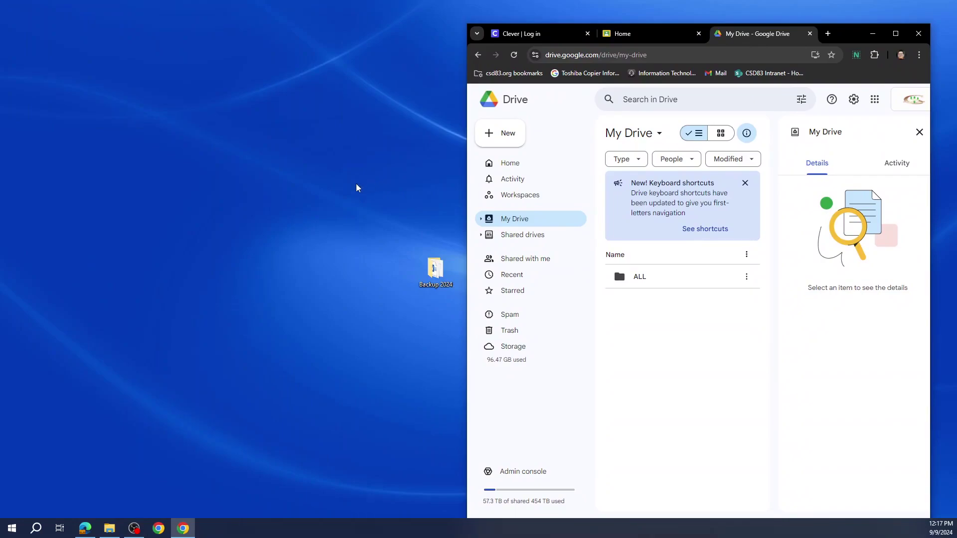
{"action": "left_click_drag", "start_coordinate": [336, 191], "coordinate": [695, 333]}
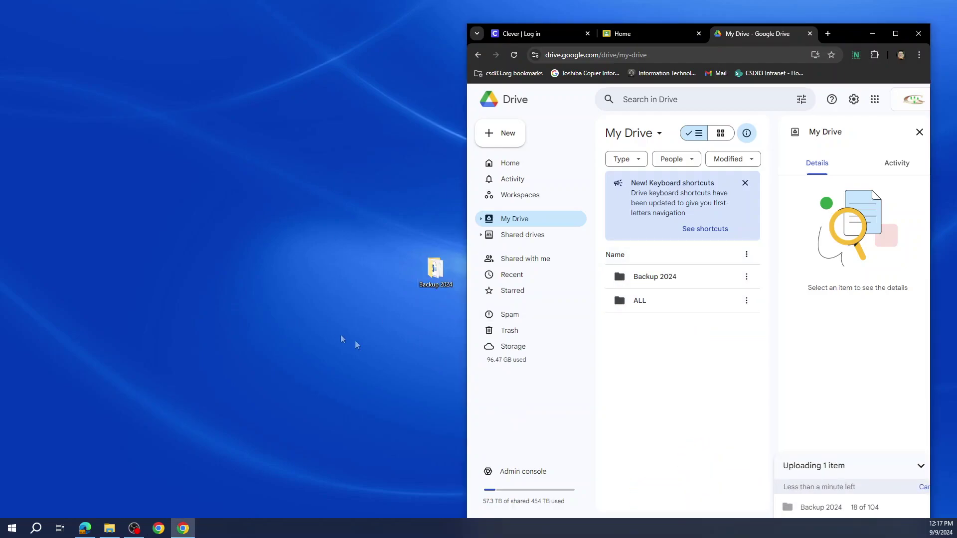
{"action": "double_click", "coordinate": [850, 39]}
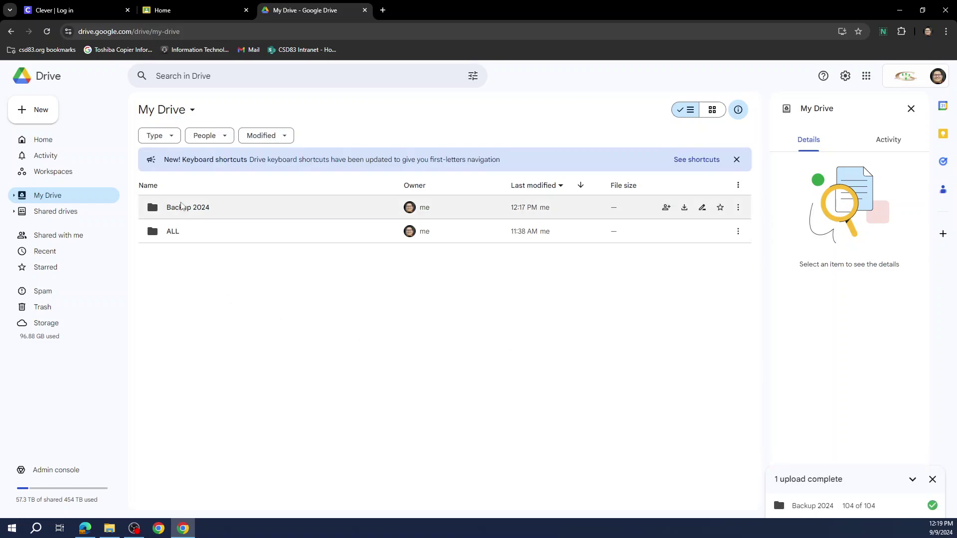
{"action": "double_click", "coordinate": [188, 207]}
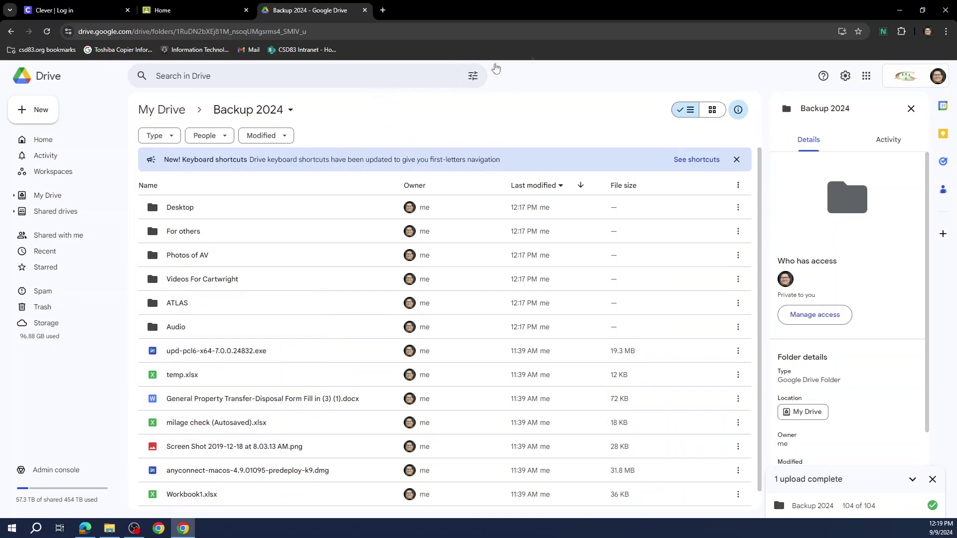
{"action": "left_click", "coordinate": [946, 10]}
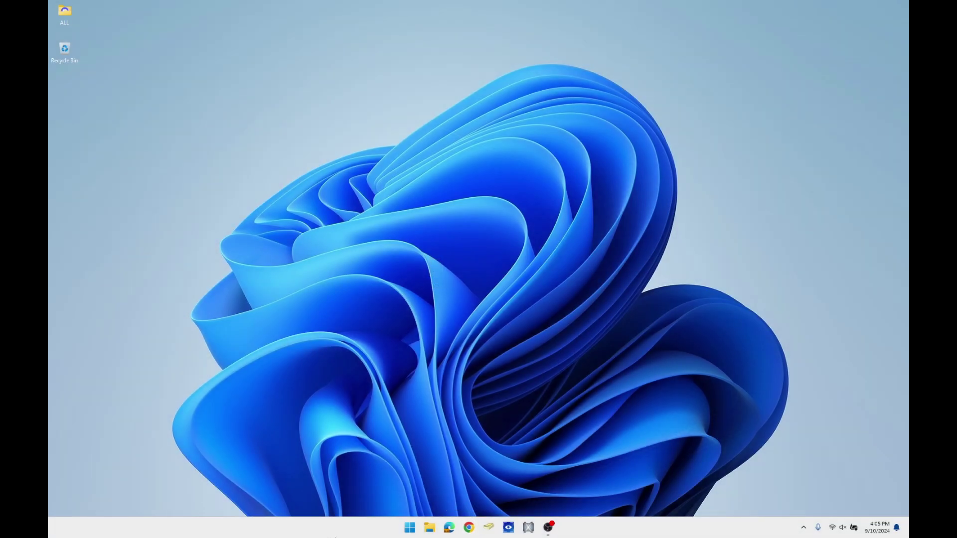
Step: Launch Chrome on the new PC, dismiss the ad privacy notice, and maximize it
{"action": "left_click", "coordinate": [470, 528]}
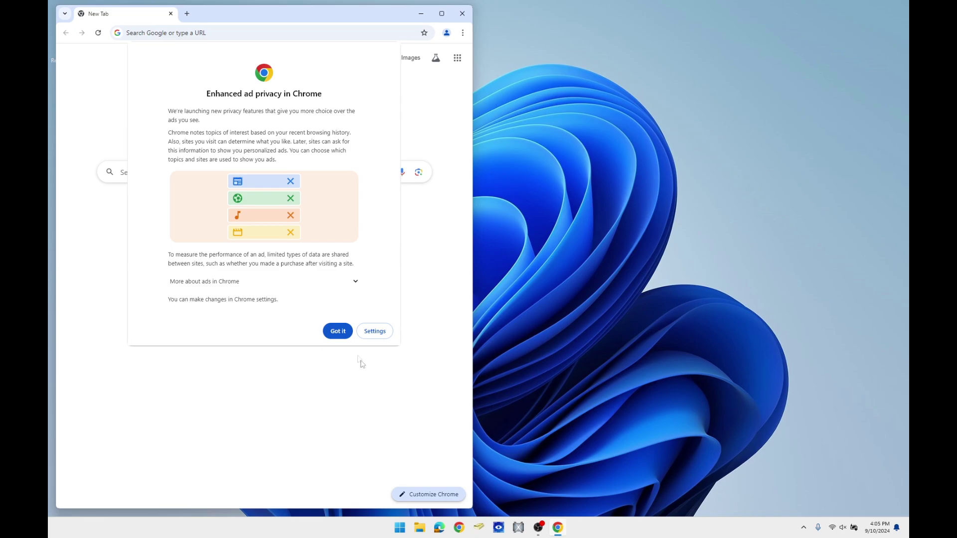
{"action": "left_click", "coordinate": [346, 335]}
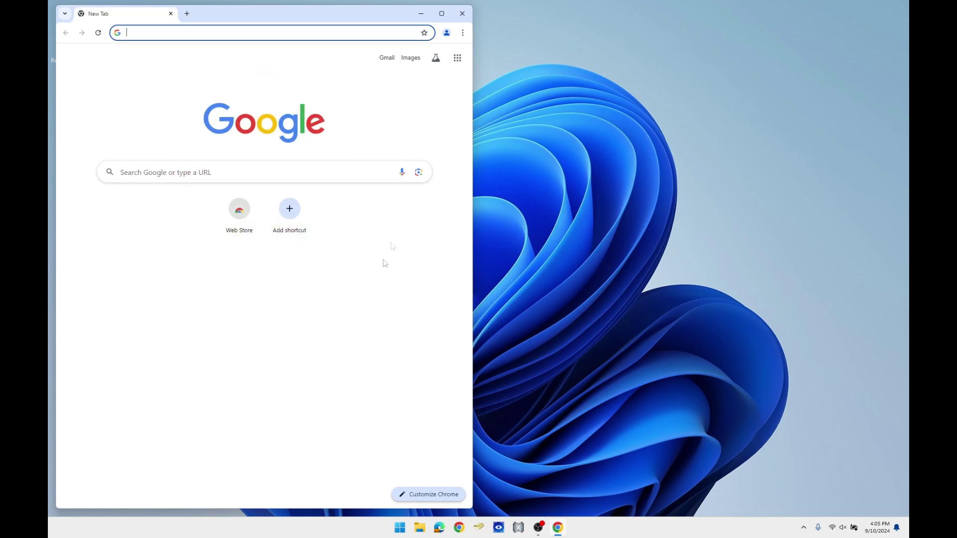
{"action": "double_click", "coordinate": [445, 14]}
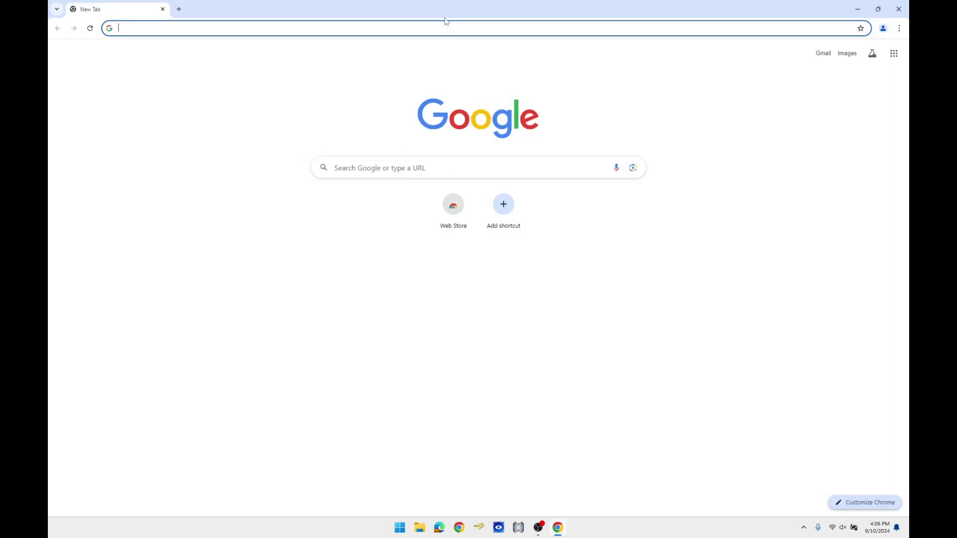
Step: Sign in with the work account's e-mail and password and turn on sync, dismissing the theme notice
{"action": "left_click", "coordinate": [884, 30]}
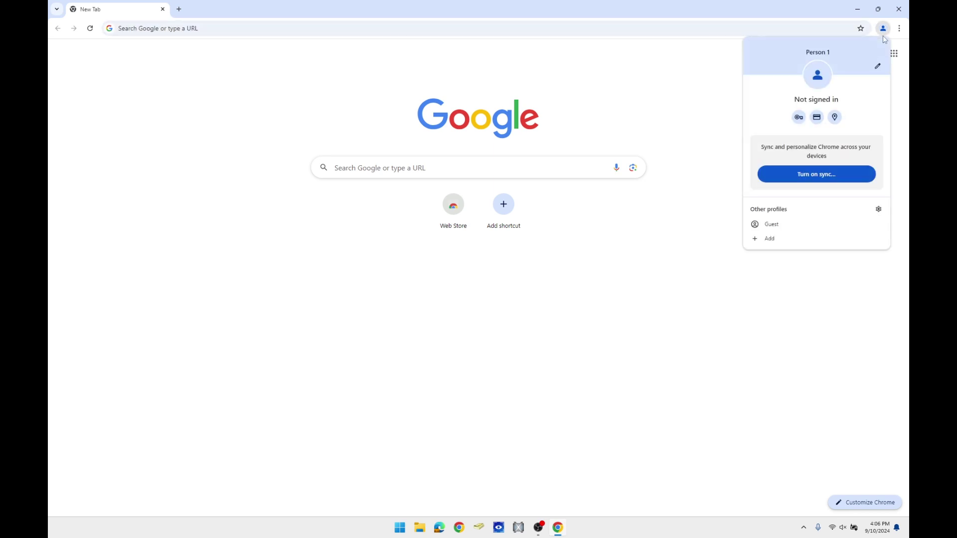
{"action": "left_click", "coordinate": [836, 174]}
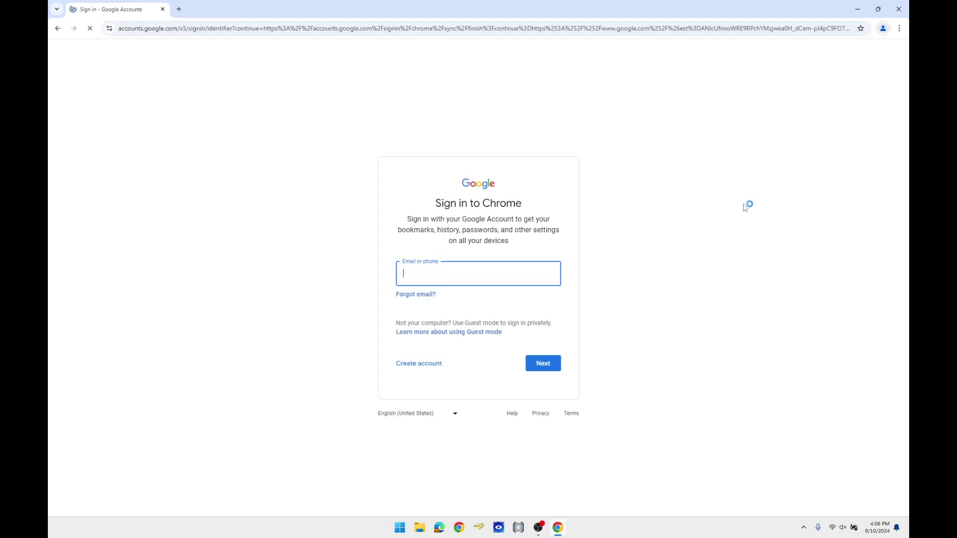
{"action": "key", "text": "Return"}
{"action": "type", "text": "••••••"}
{"action": "key", "text": "Return"}
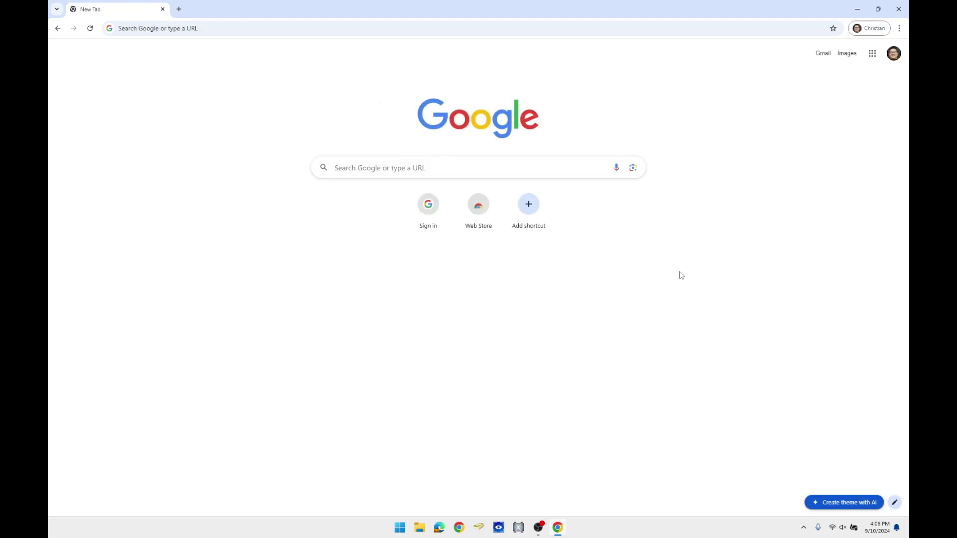
{"action": "left_click", "coordinate": [509, 249]}
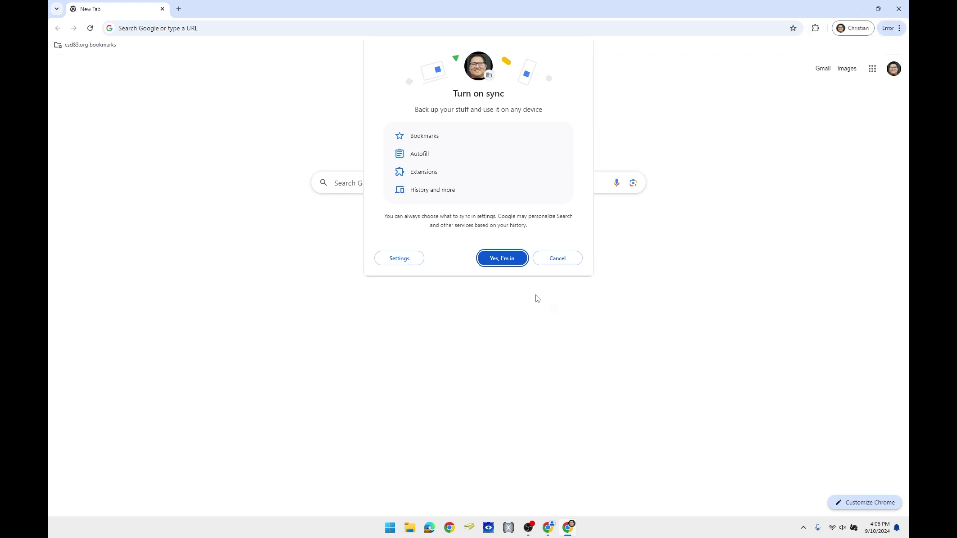
{"action": "left_click", "coordinate": [513, 266]}
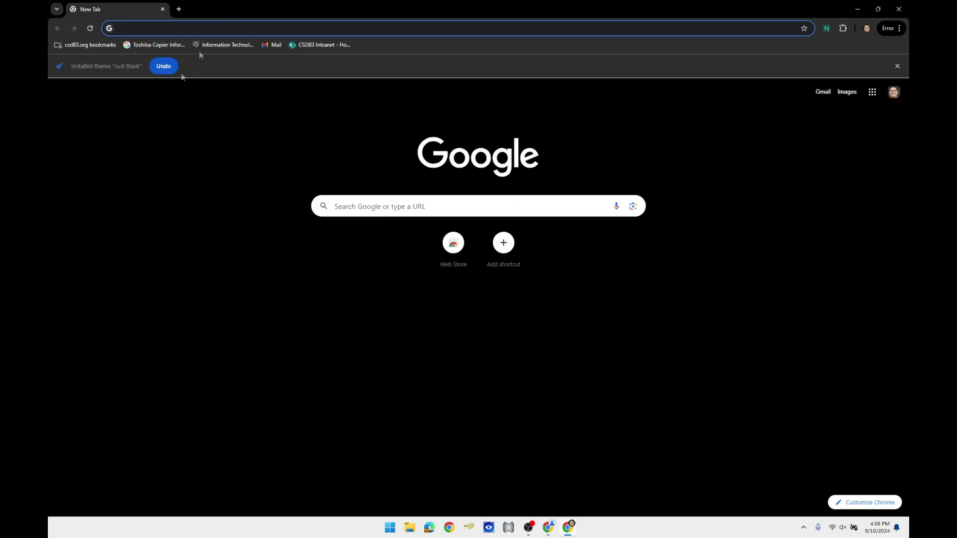
{"action": "left_click", "coordinate": [899, 64]}
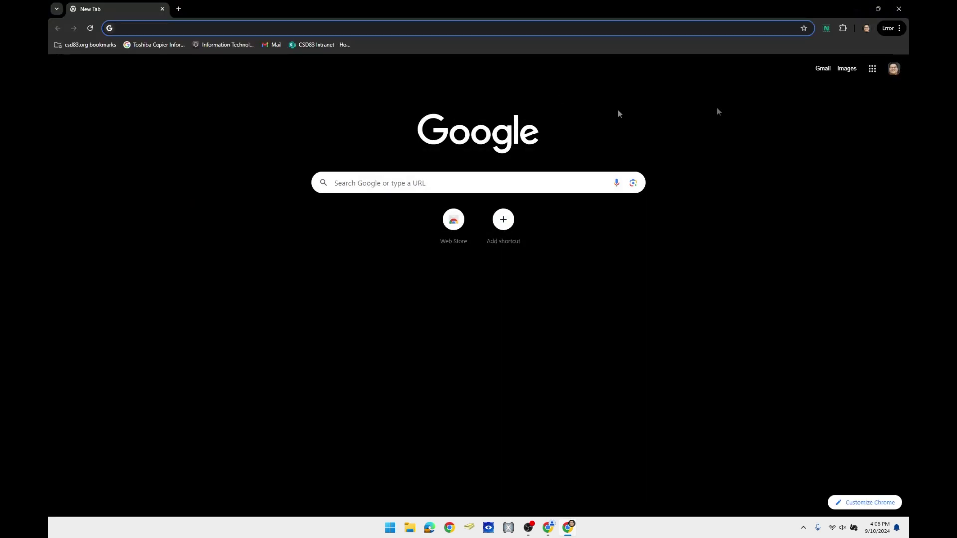
{"action": "left_click", "coordinate": [871, 71]}
Step: Download the Backup 2024 folder from My Drive as a zip and show it in Downloads
{"action": "left_click", "coordinate": [866, 129]}
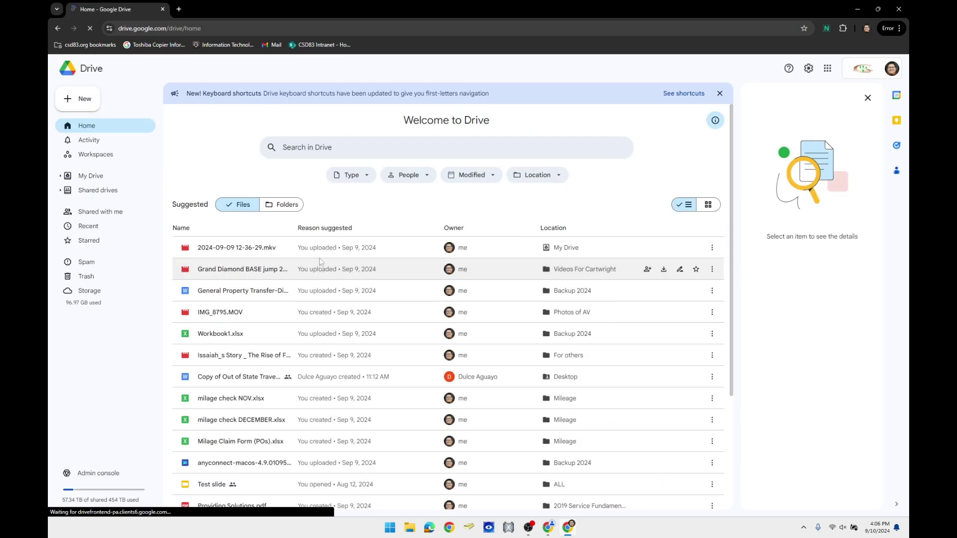
{"action": "left_click", "coordinate": [119, 180]}
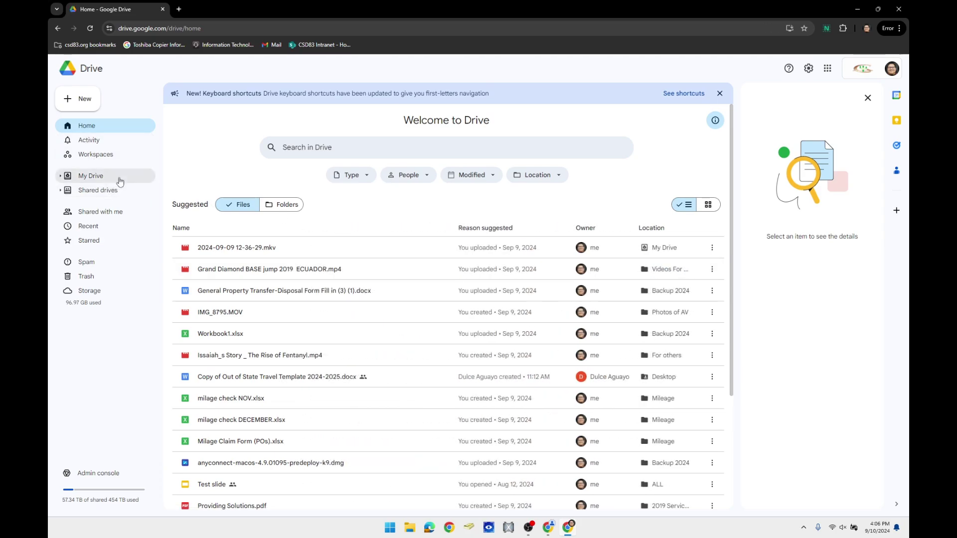
{"action": "double_click", "coordinate": [249, 186]}
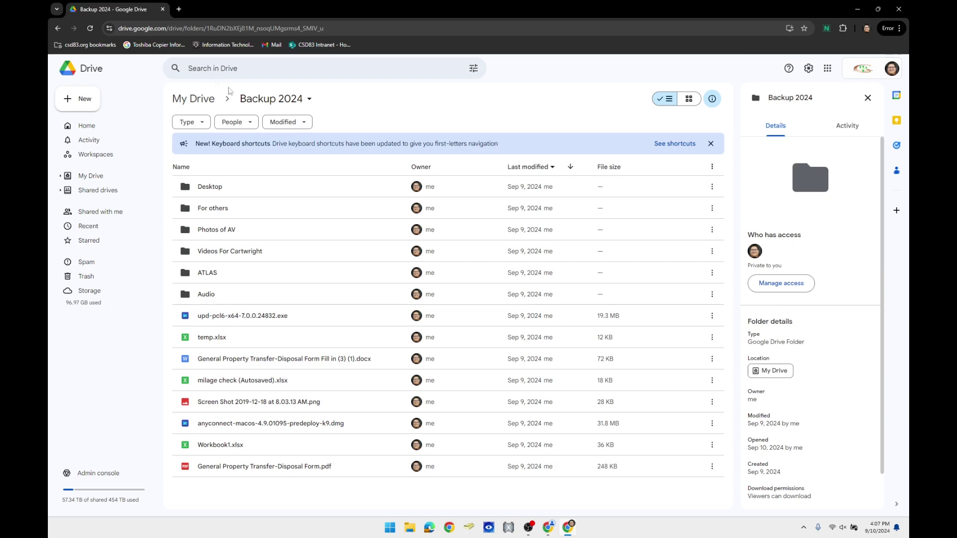
{"action": "left_click", "coordinate": [310, 99]}
{"action": "left_click", "coordinate": [308, 162]}
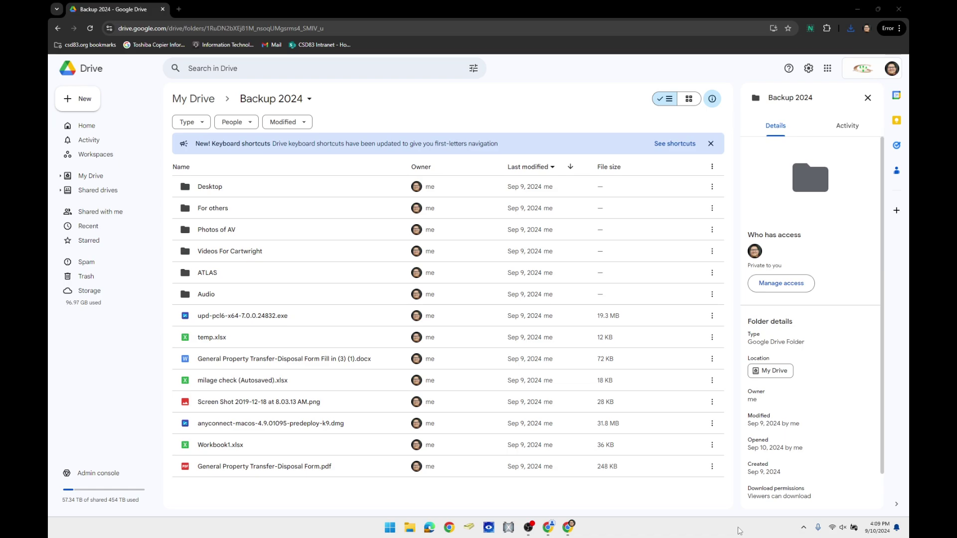
{"action": "left_click", "coordinate": [851, 28]}
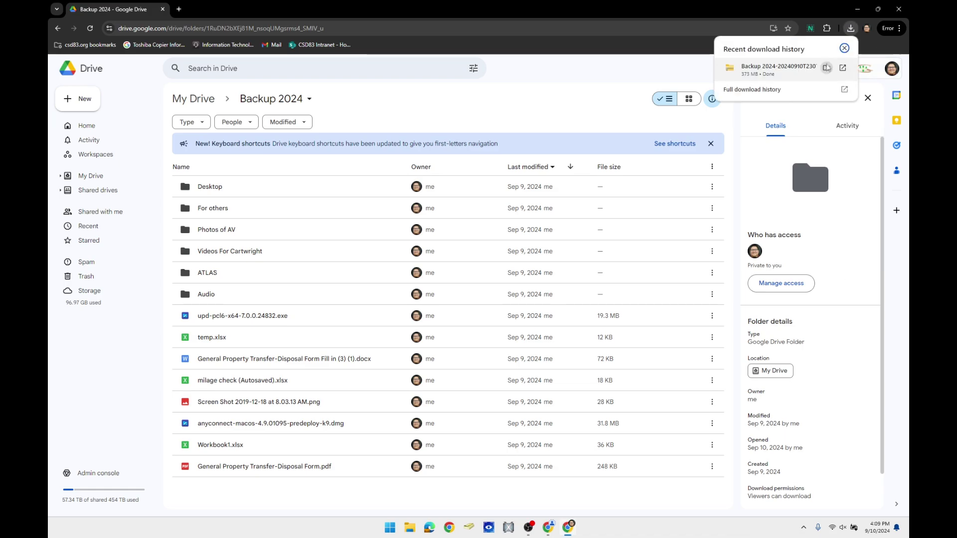
{"action": "left_click", "coordinate": [827, 67]}
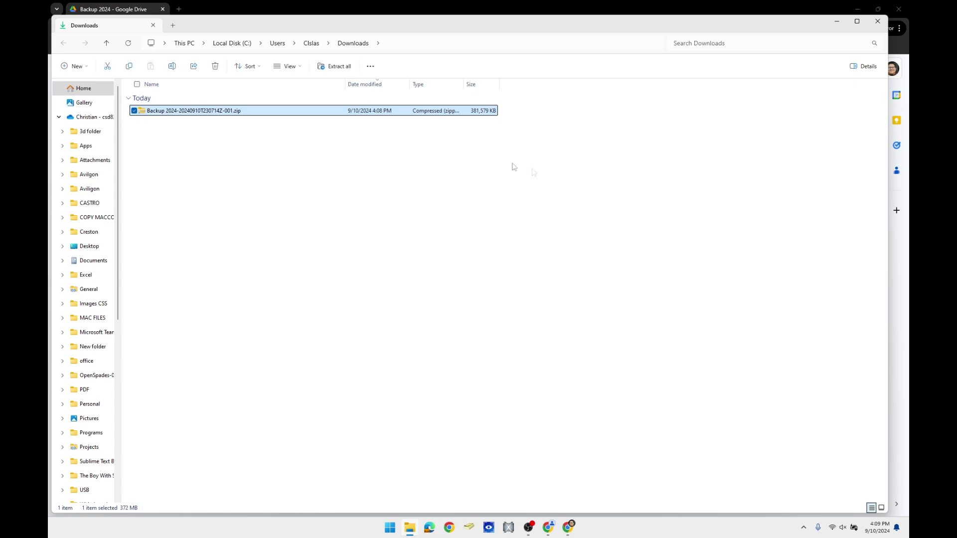
Step: Extract All of the Backup 2024 zip into its suggested folder
{"action": "right_click", "coordinate": [251, 111]}
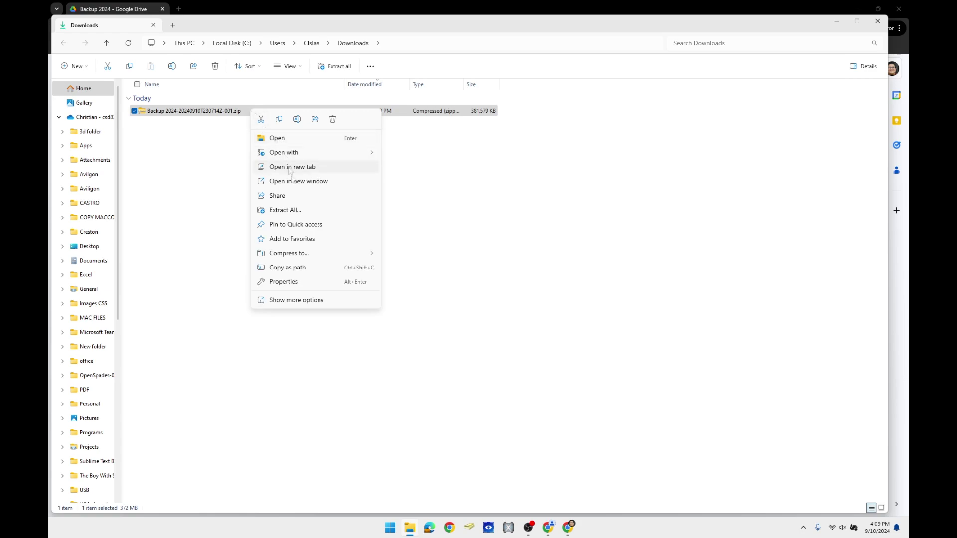
{"action": "left_click", "coordinate": [282, 210]}
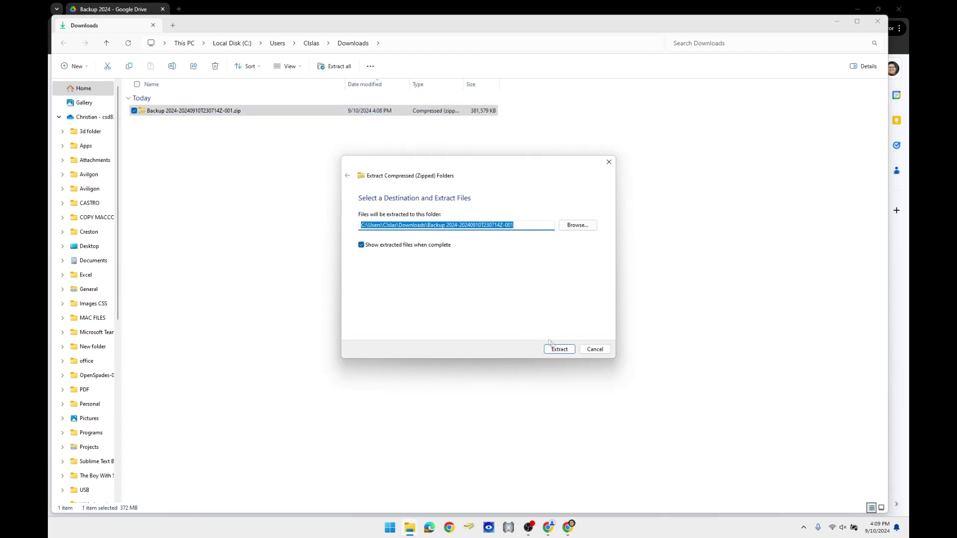
{"action": "left_click", "coordinate": [561, 349]}
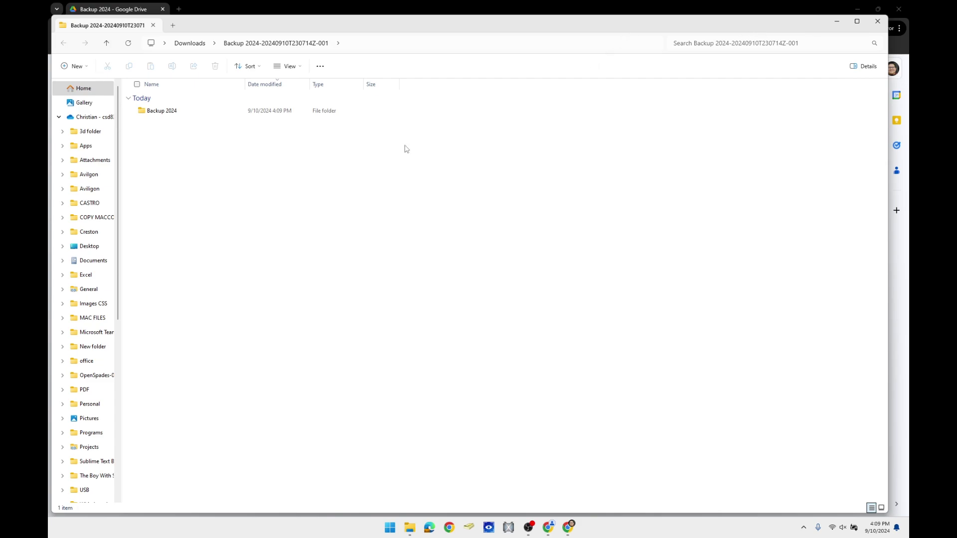
Step: Close the Downloads window and both Chrome windows, leaving the extracted folder's window
{"action": "left_click_drag", "start_coordinate": [466, 27], "coordinate": [472, 103]}
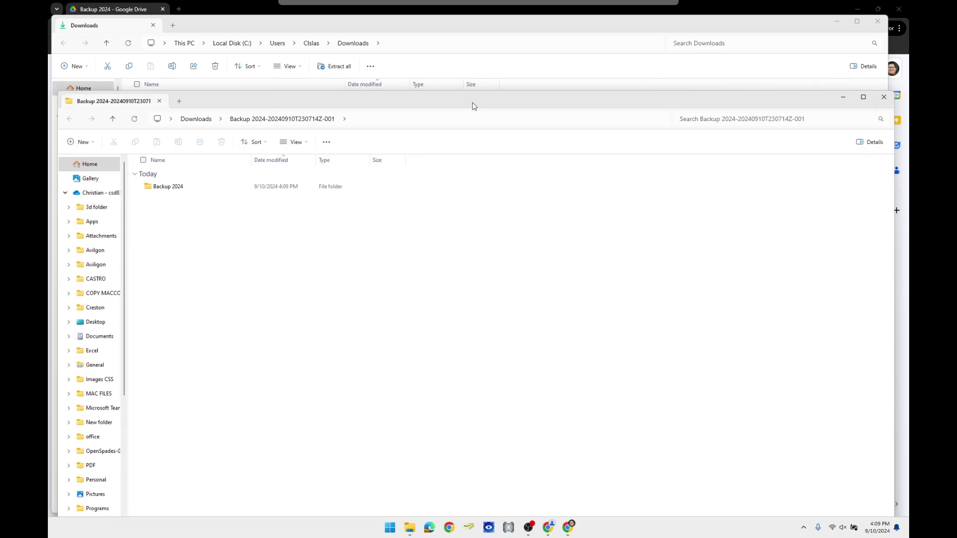
{"action": "left_click", "coordinate": [877, 23]}
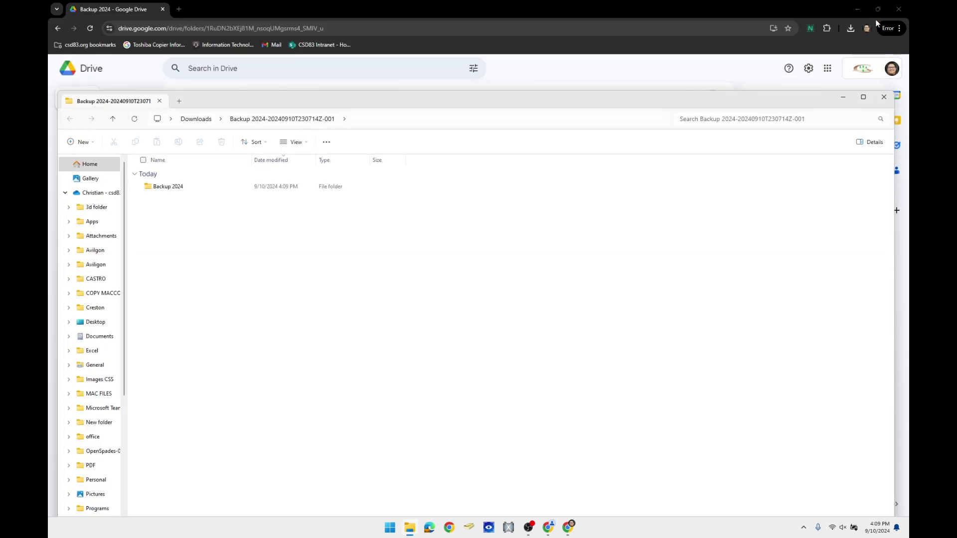
{"action": "left_click", "coordinate": [896, 10]}
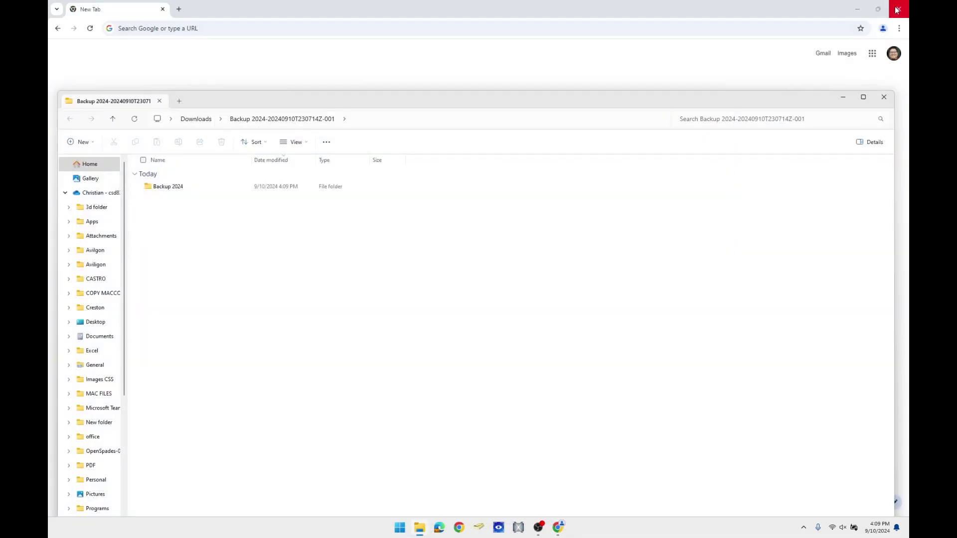
{"action": "left_click", "coordinate": [896, 10]}
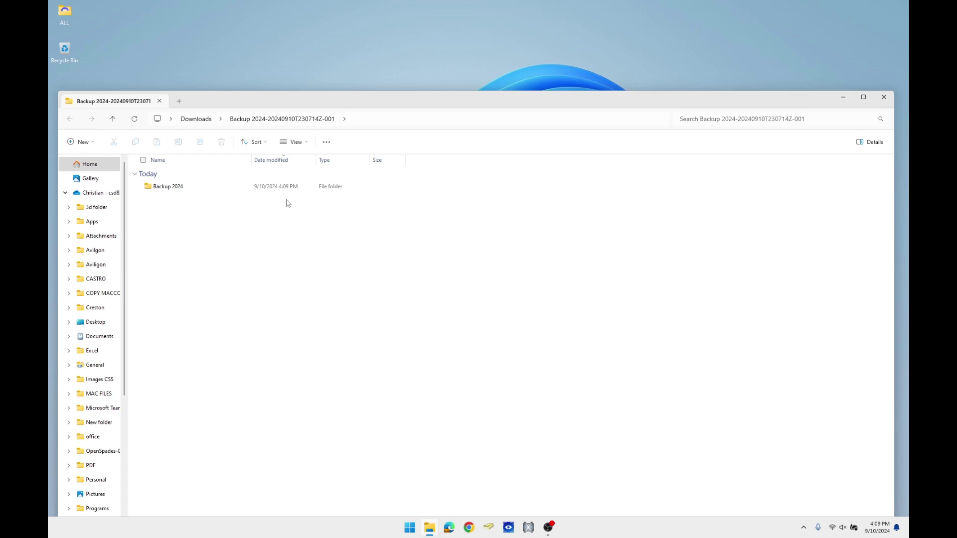
Step: Drag all 14 items from the extracted Backup 2024 folder onto the desktop and close Explorer
{"action": "double_click", "coordinate": [263, 189]}
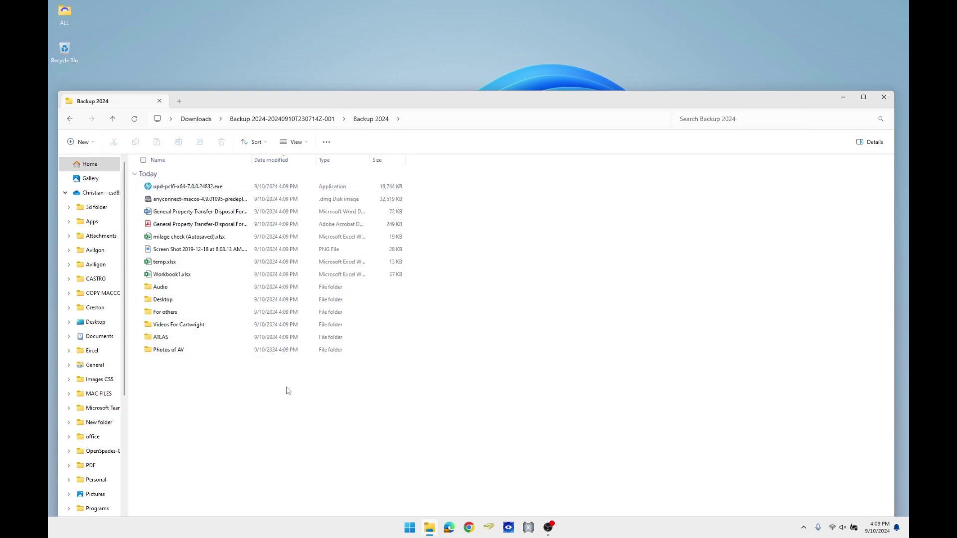
{"action": "left_click_drag", "start_coordinate": [288, 391], "coordinate": [200, 179]}
{"action": "left_click_drag", "start_coordinate": [195, 225], "coordinate": [302, 32]}
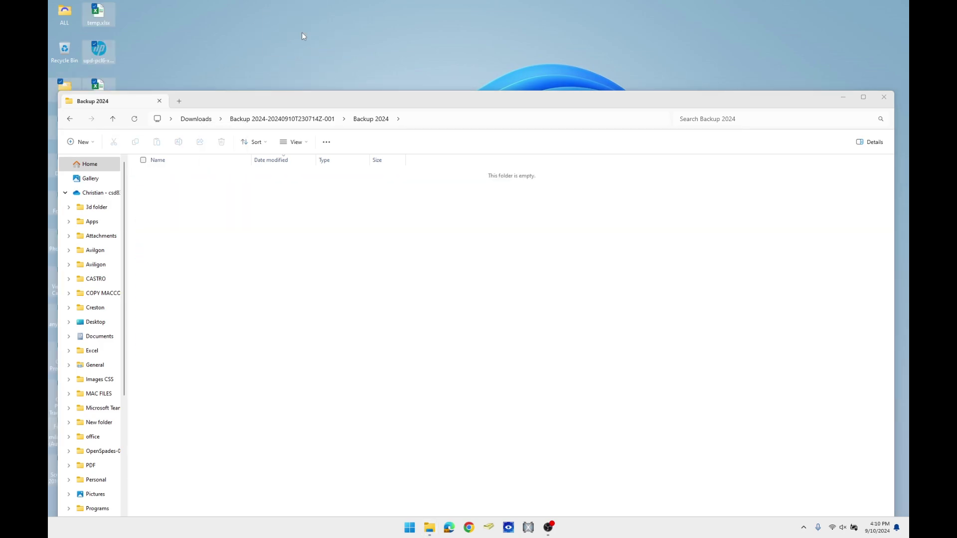
{"action": "left_click", "coordinate": [886, 97]}
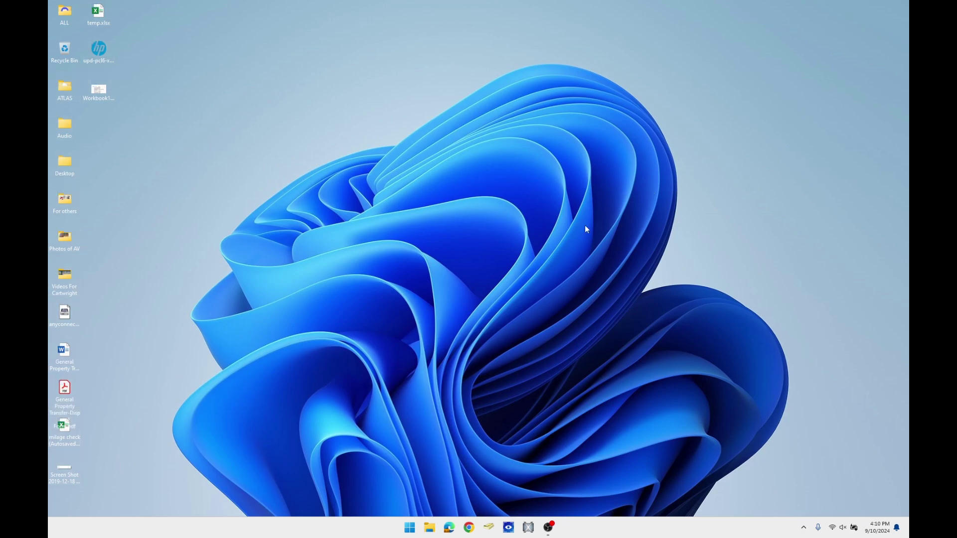